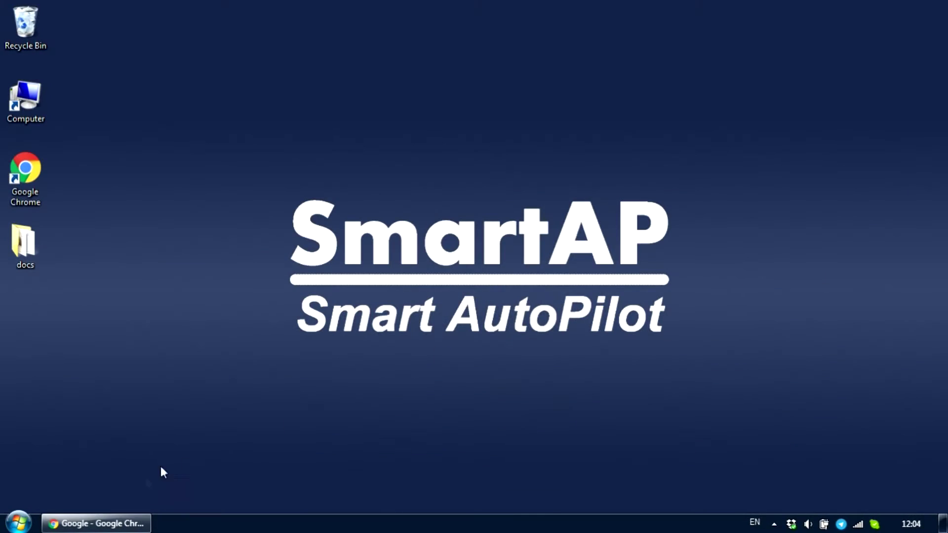
Step: Restore the Google Chrome window from the taskbar, showing the Google home page
click(113, 522)
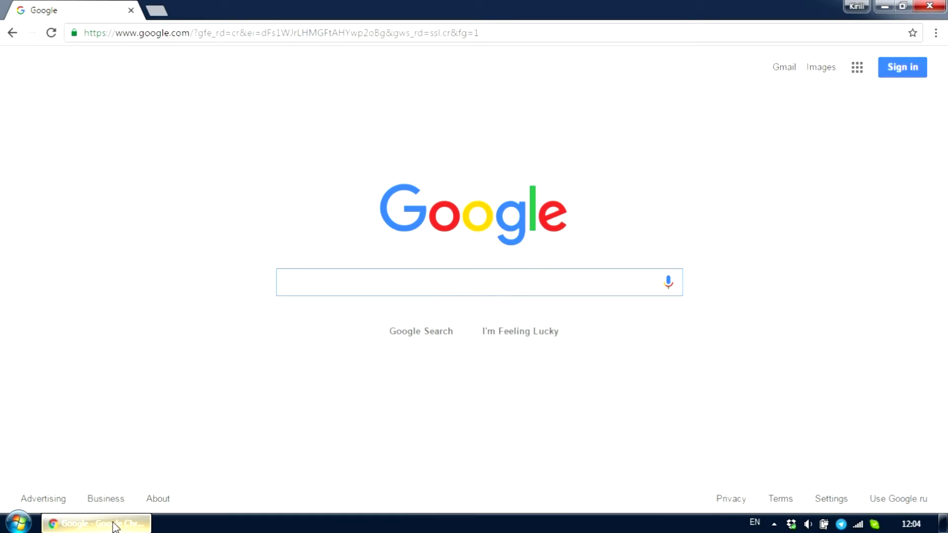
Step: Load sky-drones.com in Chrome's address bar
click(307, 33)
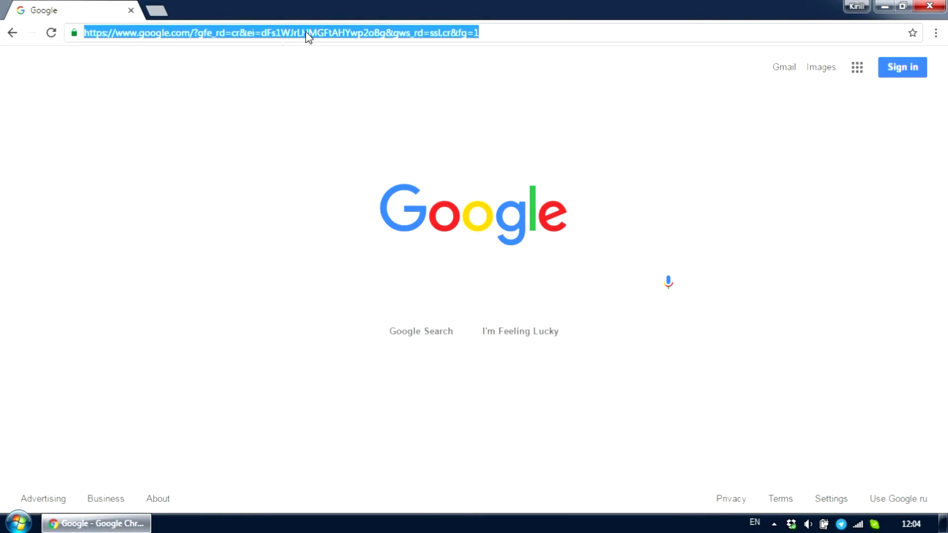
text(sky-drones.com)
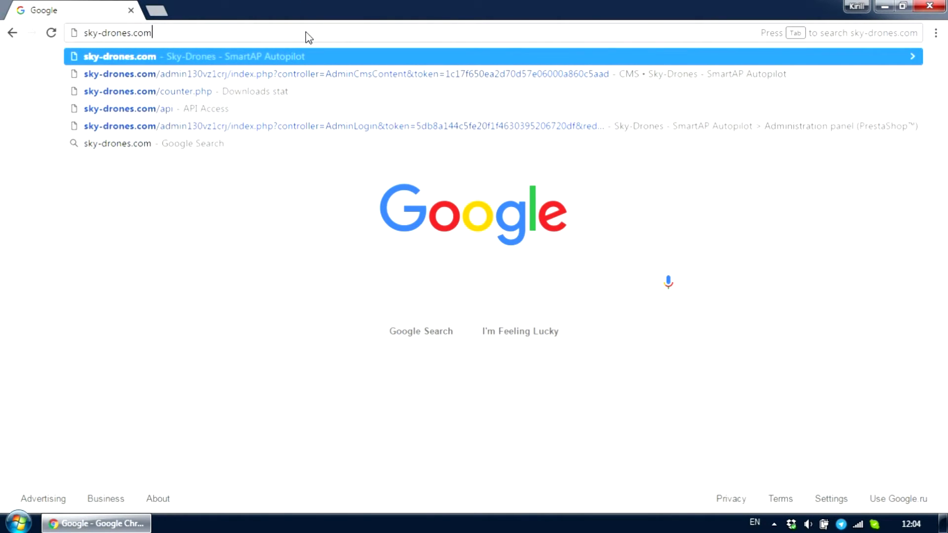
key(Return)
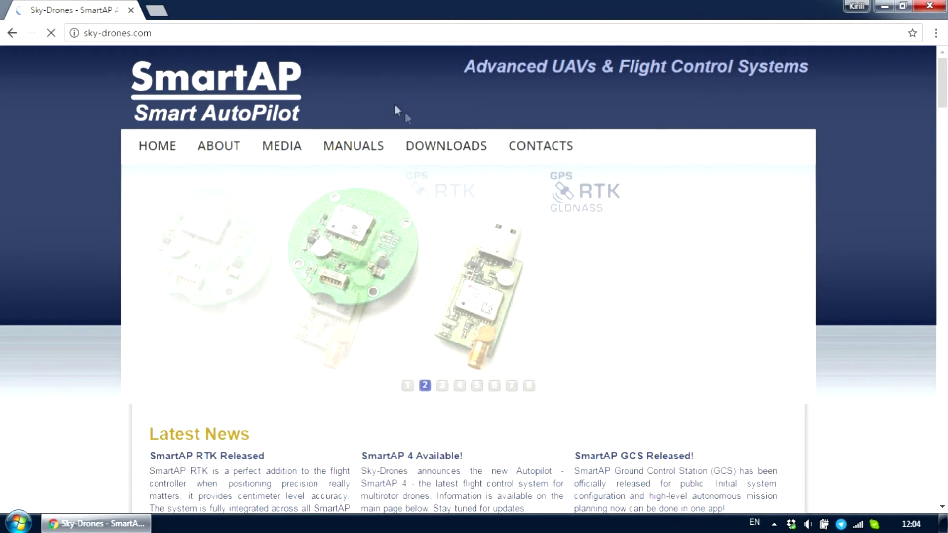
Step: On the Downloads page, download SmartAP GCS 4.0 for Windows and the latest SmartAP 4 X Pro firmware
click(427, 151)
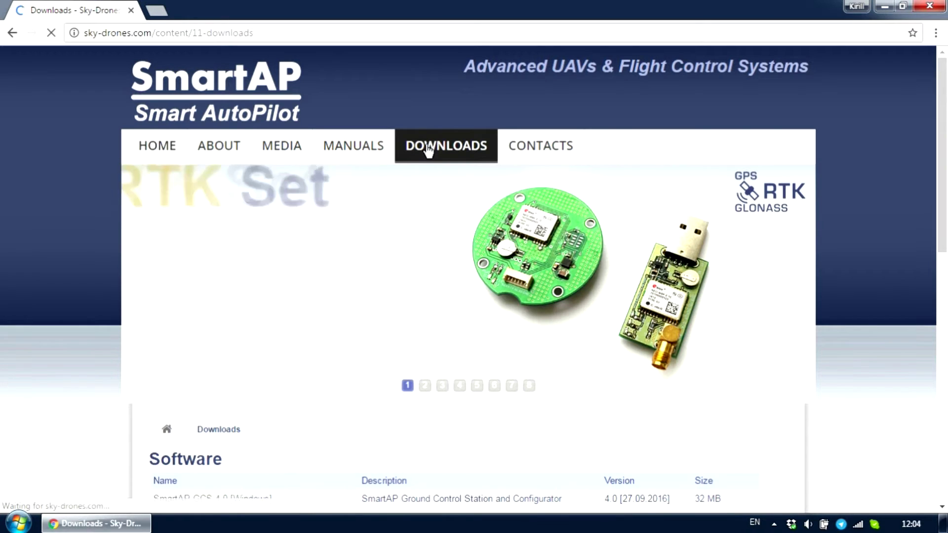
scroll(837, 224, down, 5)
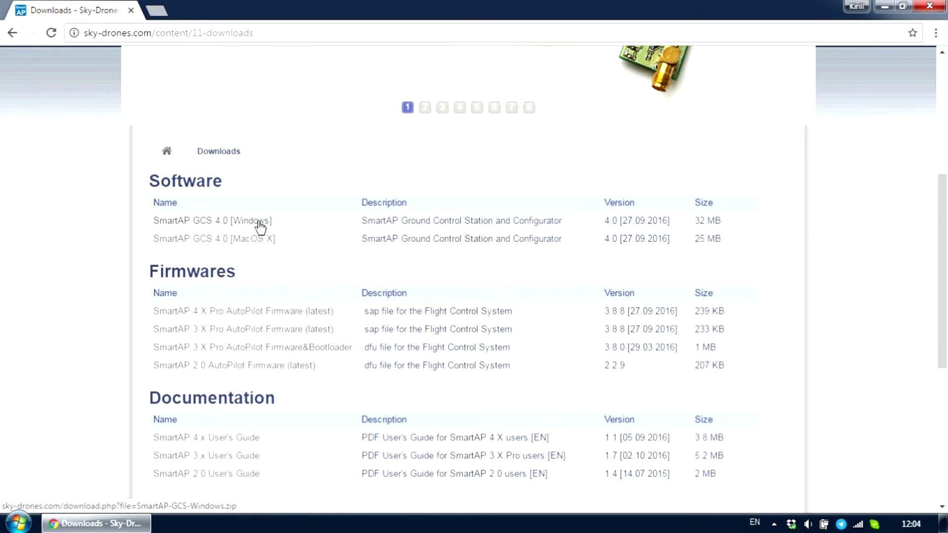
click(260, 226)
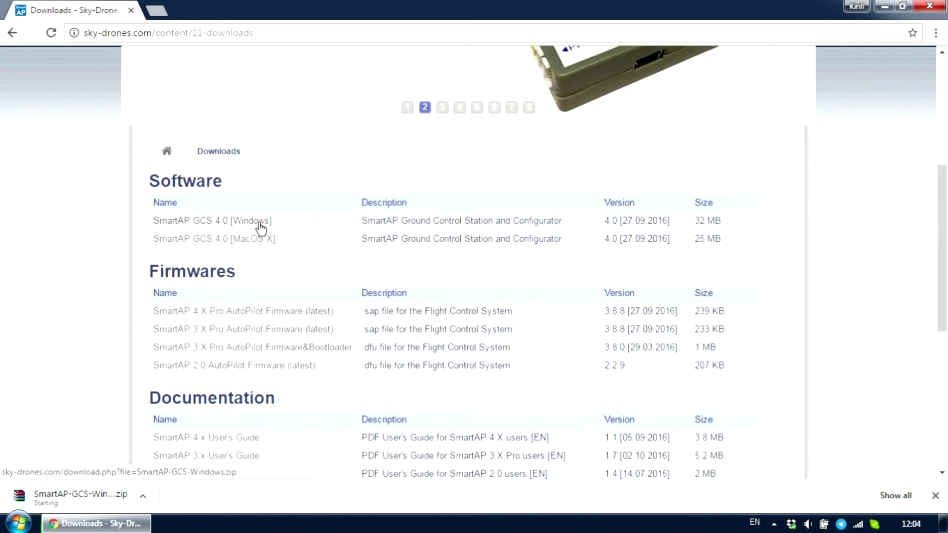
scroll(260, 227, down, 3)
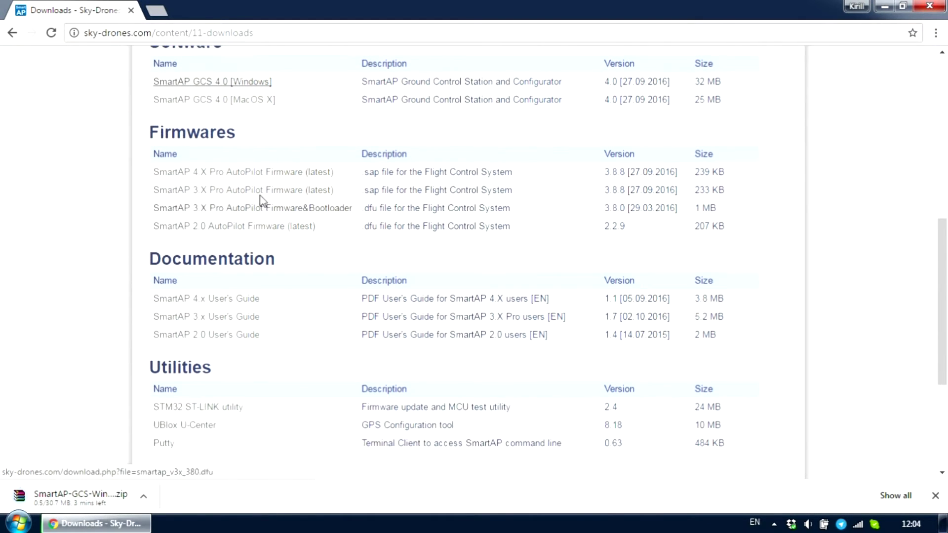
click(262, 173)
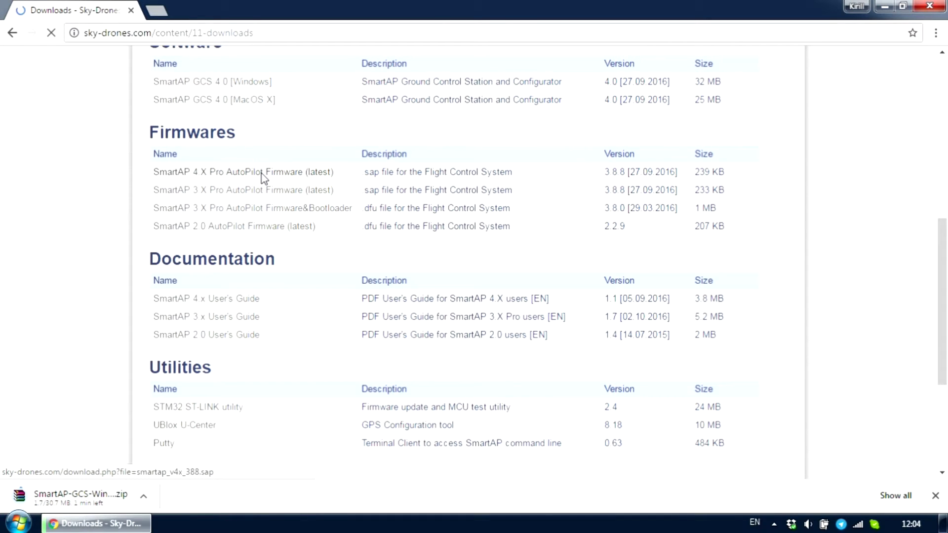
Step: Download the STM32F4 VCP Driver and open the SmartAP-GCS-Windows archive in WinRAR
scroll(260, 178, down, 2)
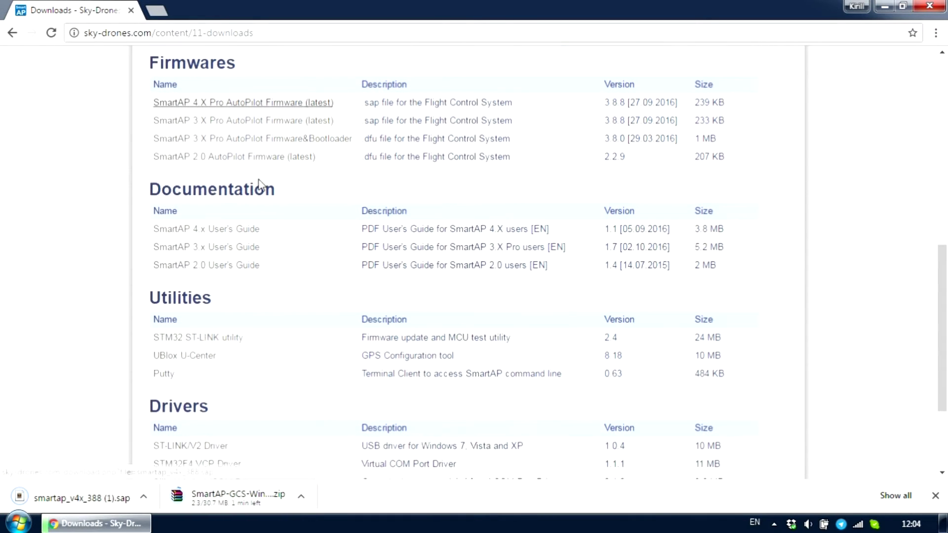
scroll(257, 216, down, 2)
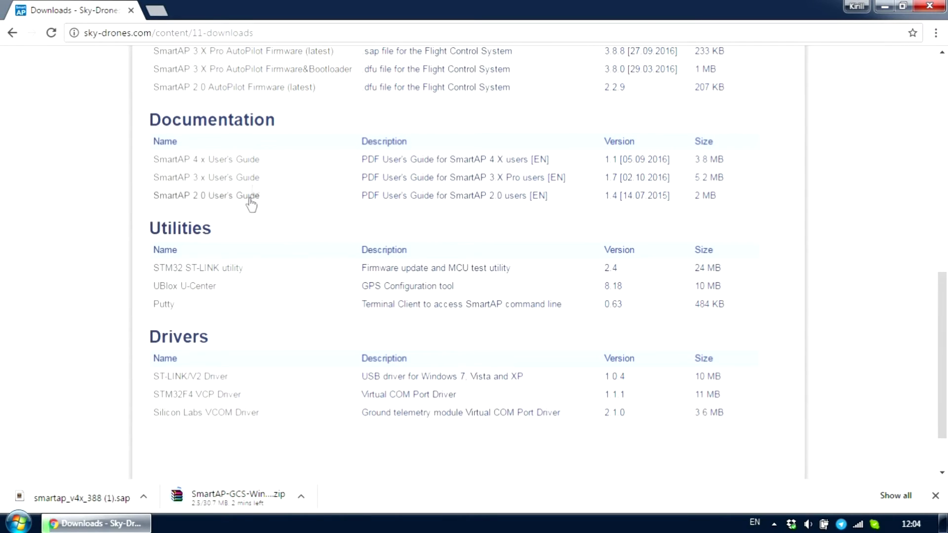
scroll(257, 232, down, 2)
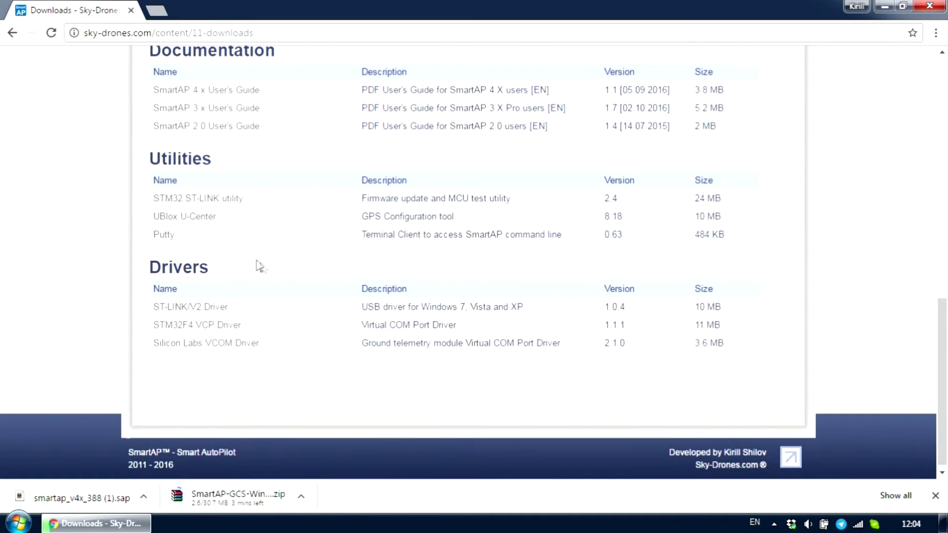
click(224, 329)
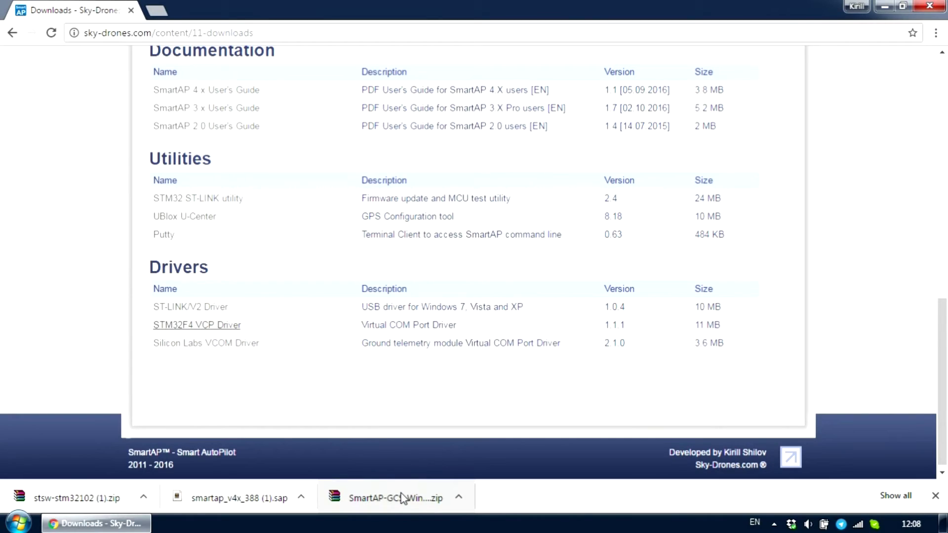
click(402, 498)
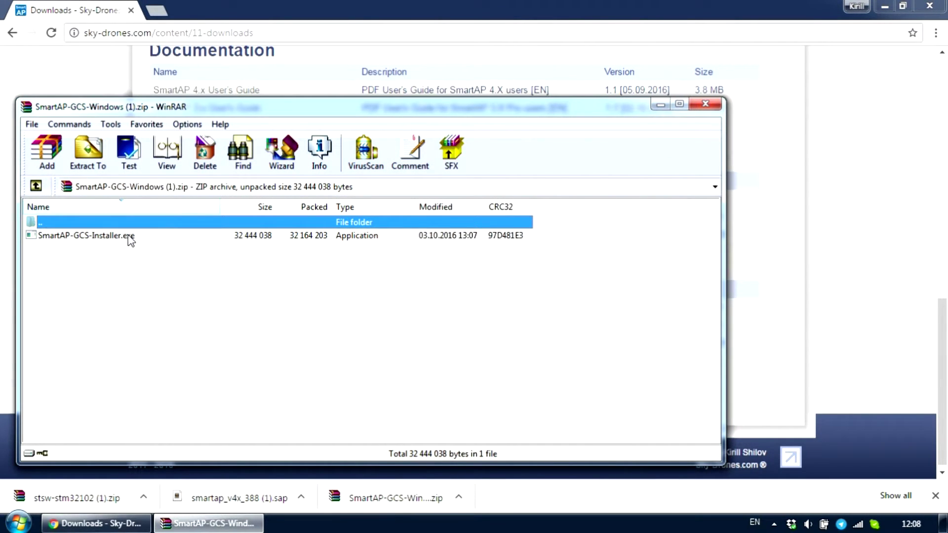
Step: Install SmartAP GCS from SmartAP-GCS-Installer.exe with default folders and desktop icon, then launch it
double_click(128, 237)
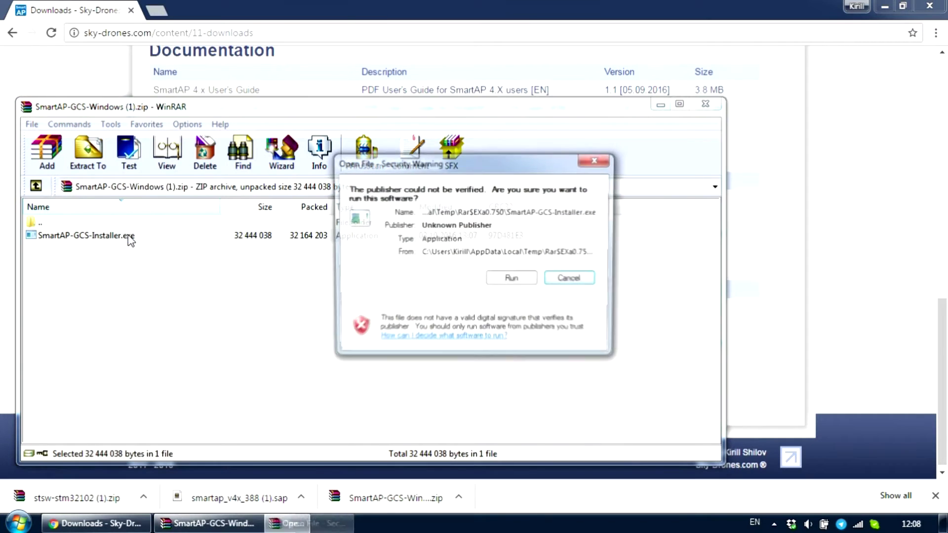
click(520, 285)
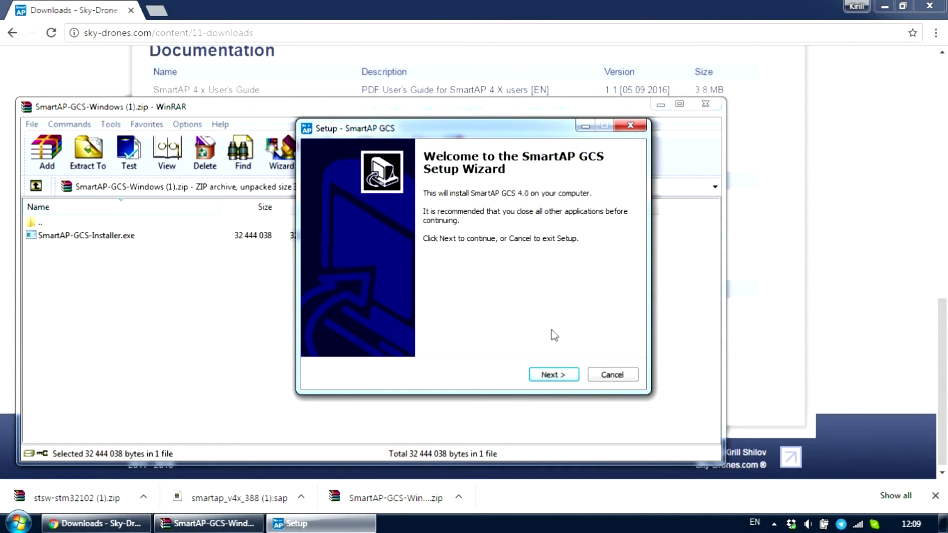
click(557, 375)
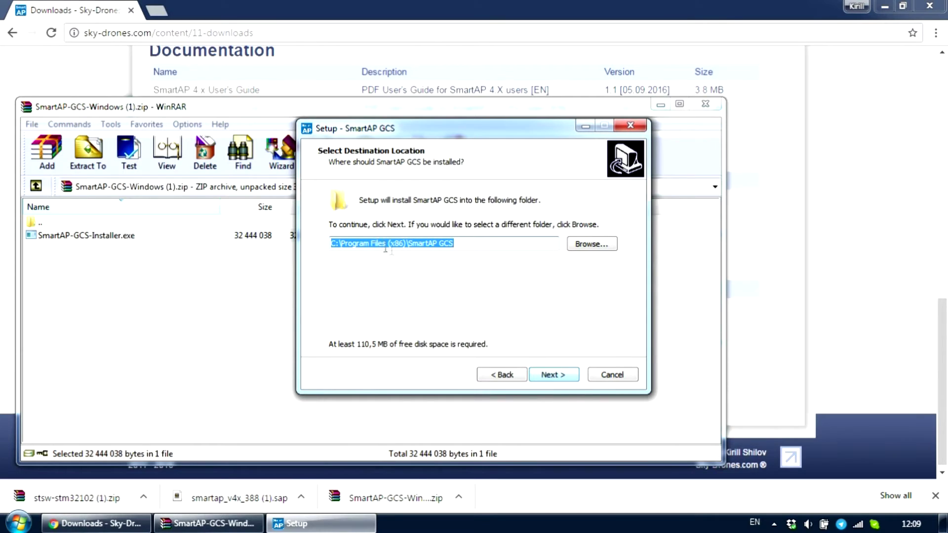
click(545, 376)
click(544, 376)
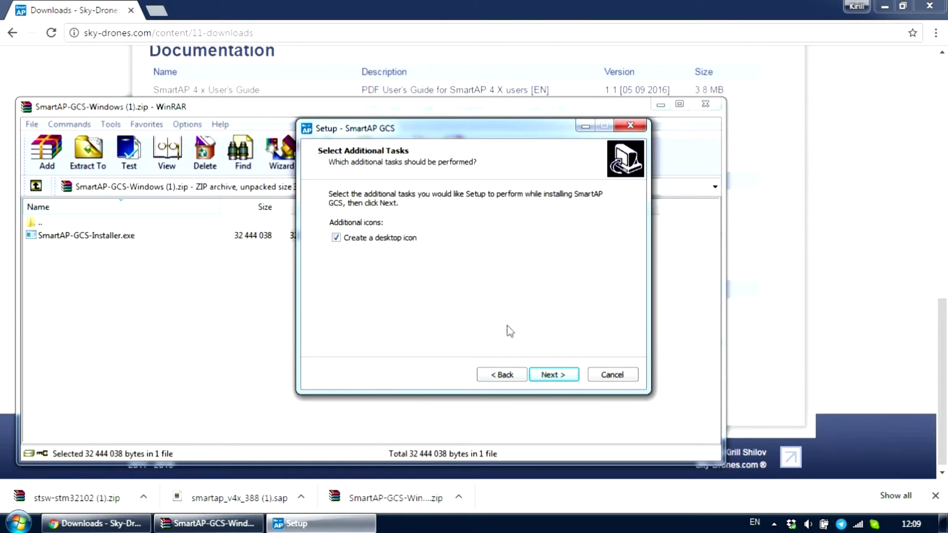
click(551, 379)
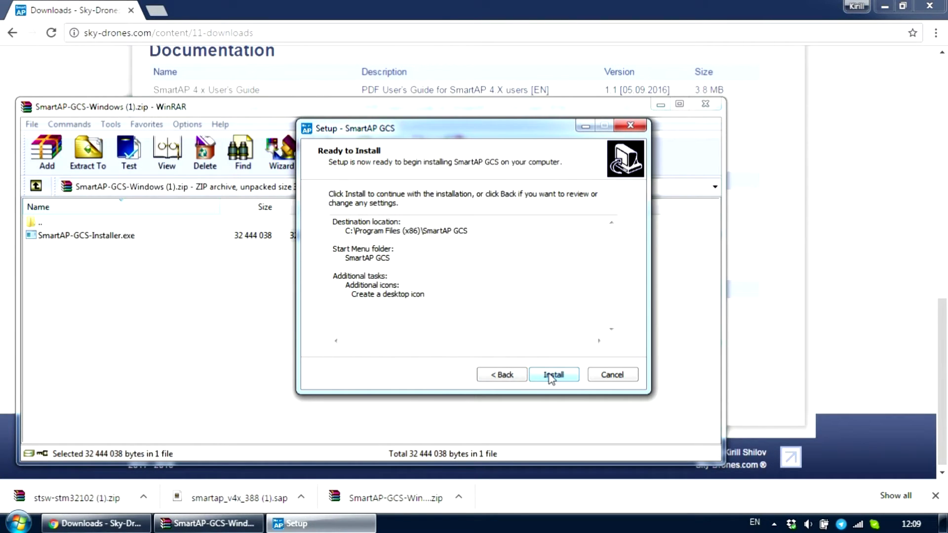
click(552, 378)
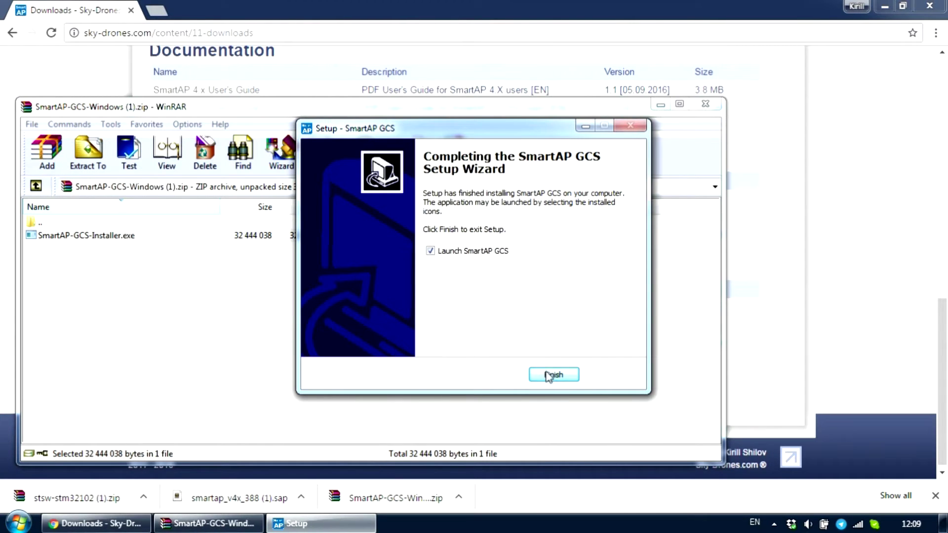
click(548, 375)
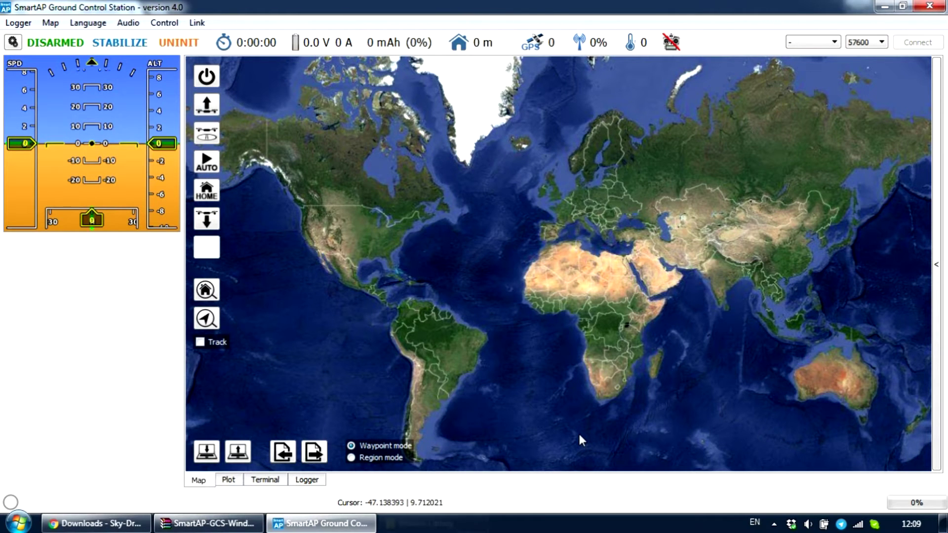
click(98, 522)
Step: Install the STMicroelectronics USB driver via VCP_V1.3.1_Setup_x64.exe from the stsw-stm32102 archive, then close WinRAR
click(101, 500)
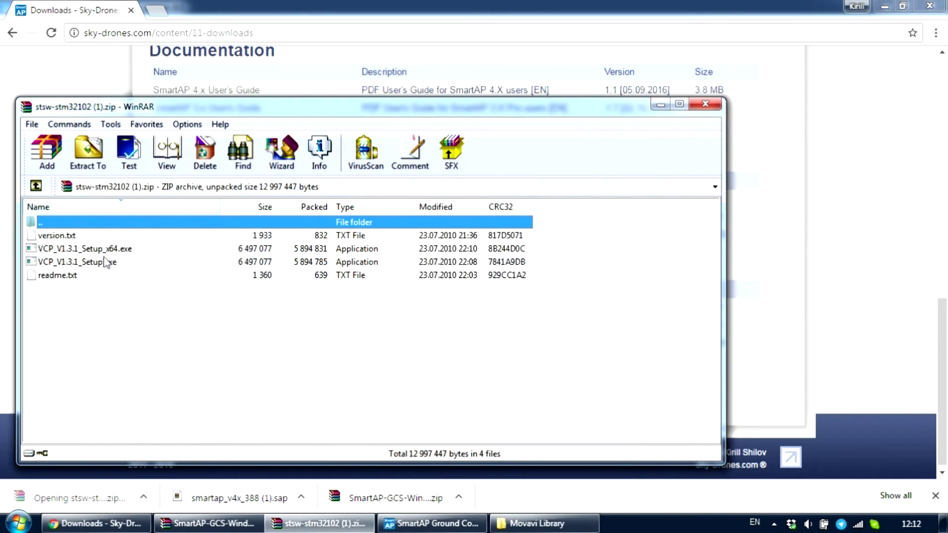
double_click(106, 248)
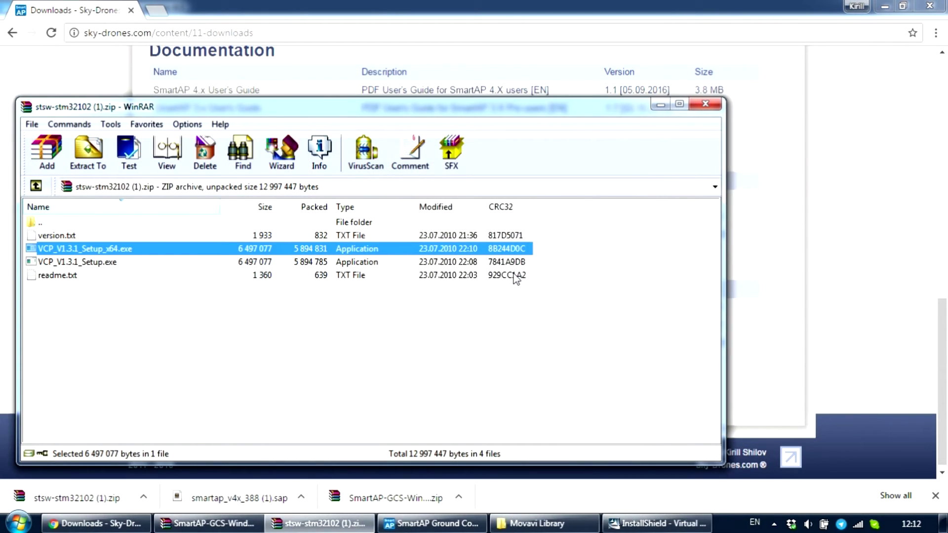
click(636, 523)
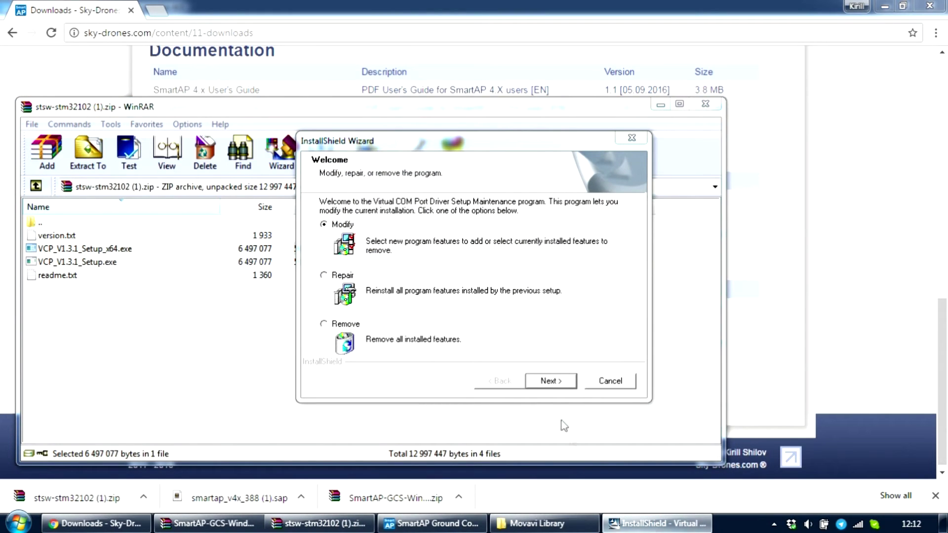
click(549, 383)
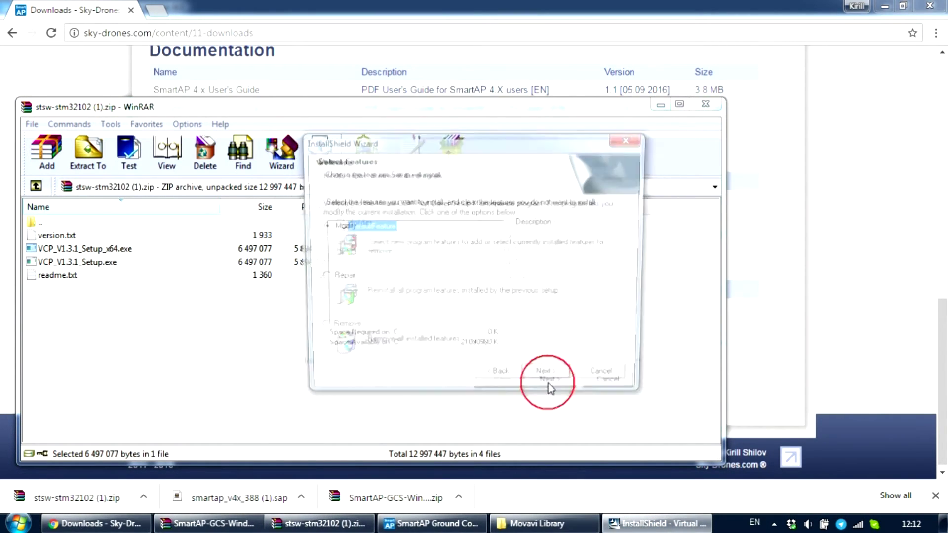
click(548, 384)
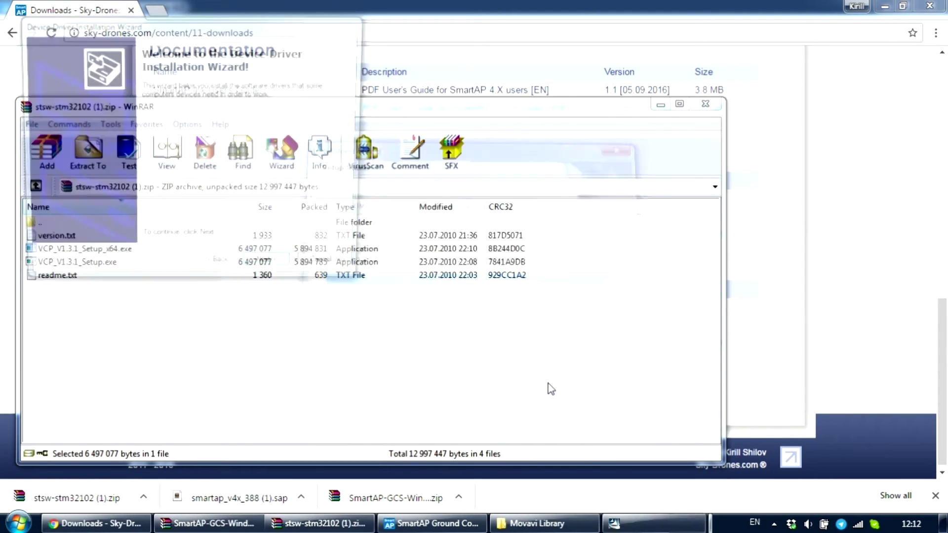
click(283, 274)
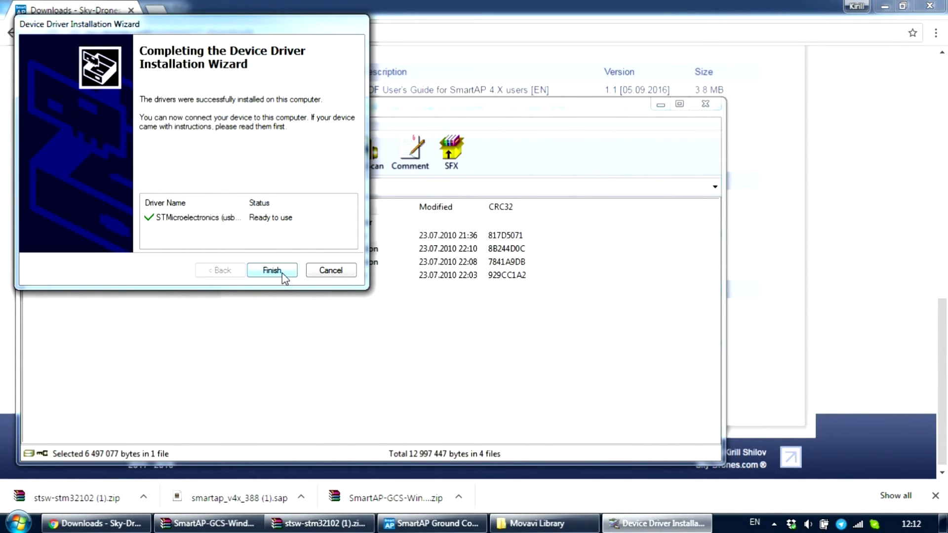
click(284, 276)
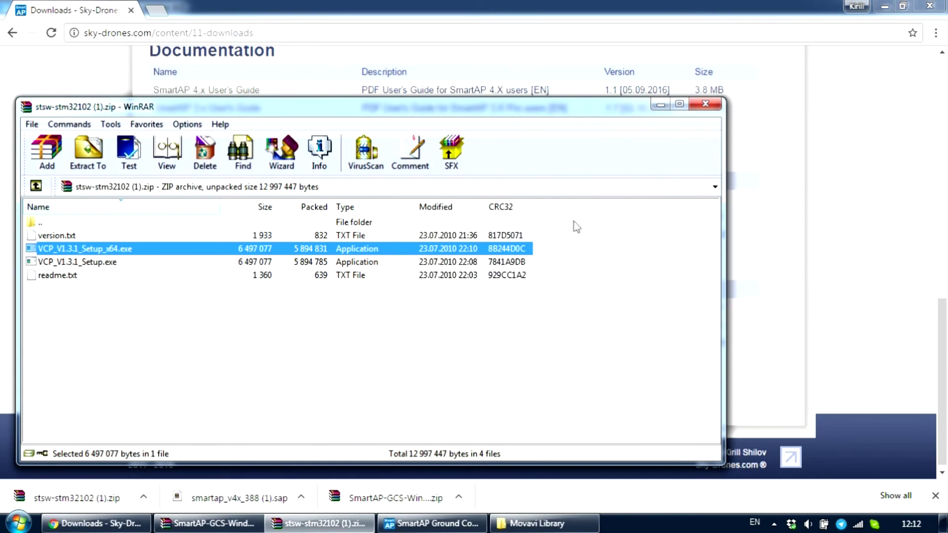
click(701, 105)
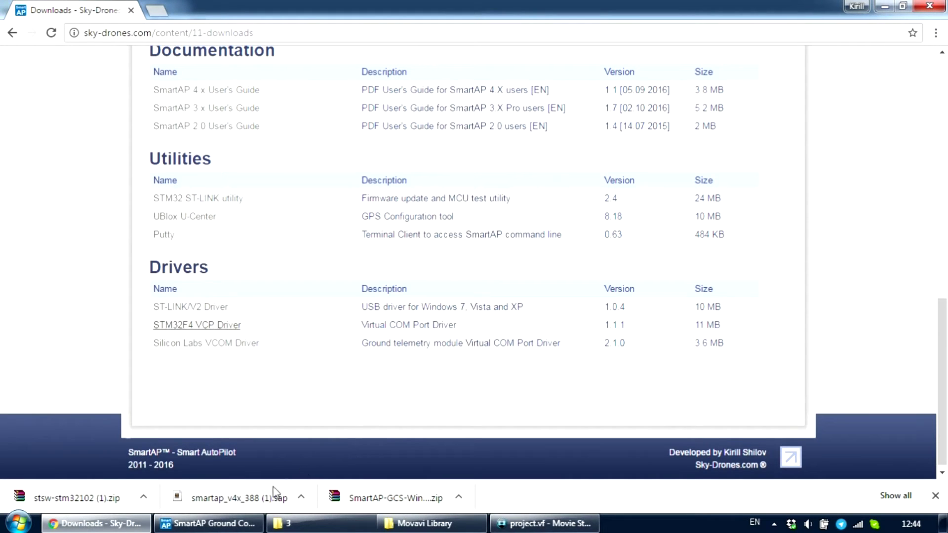
Step: Drag the smartap_v4x_388 (1).sap firmware file onto the desktop, then return to the GCS
click(943, 526)
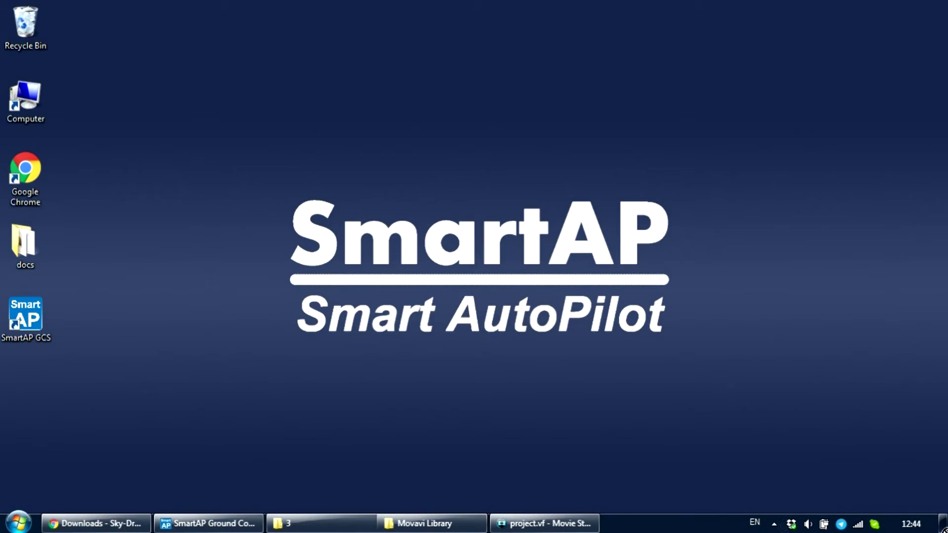
mouse_move(943, 526)
mouse_down()
mouse_move(112, 425)
mouse_move(47, 379)
mouse_up()
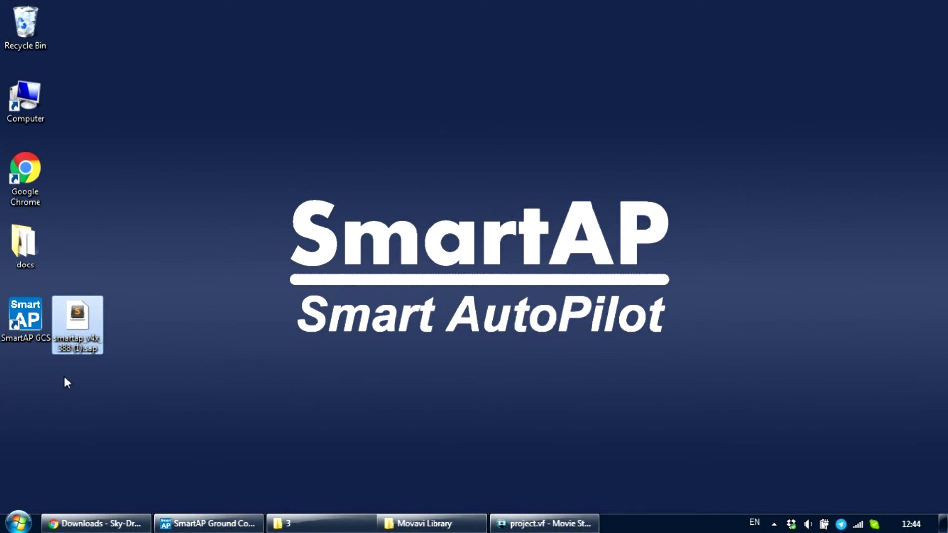
click(78, 370)
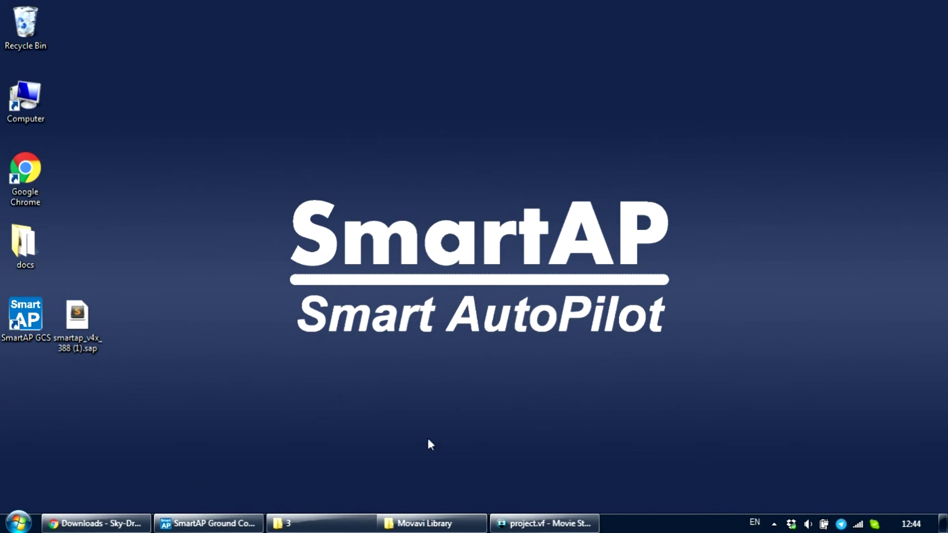
click(200, 524)
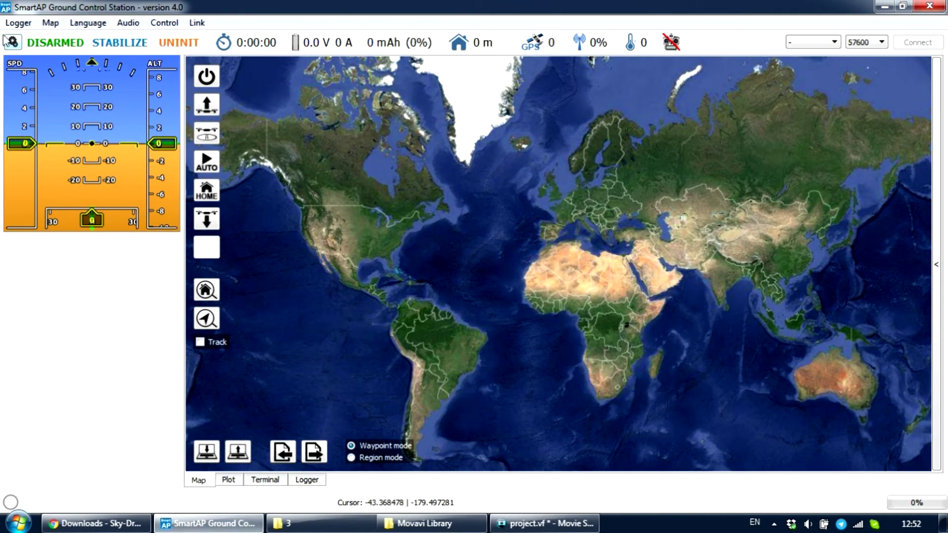
Step: Open the Configurator's Firmware tab to bring up the Select firmware file dialog
click(13, 43)
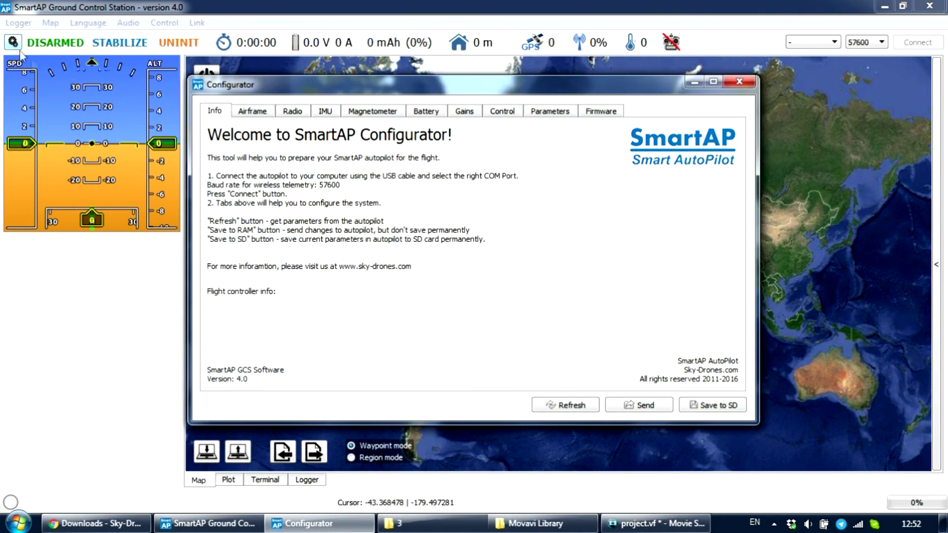
click(590, 114)
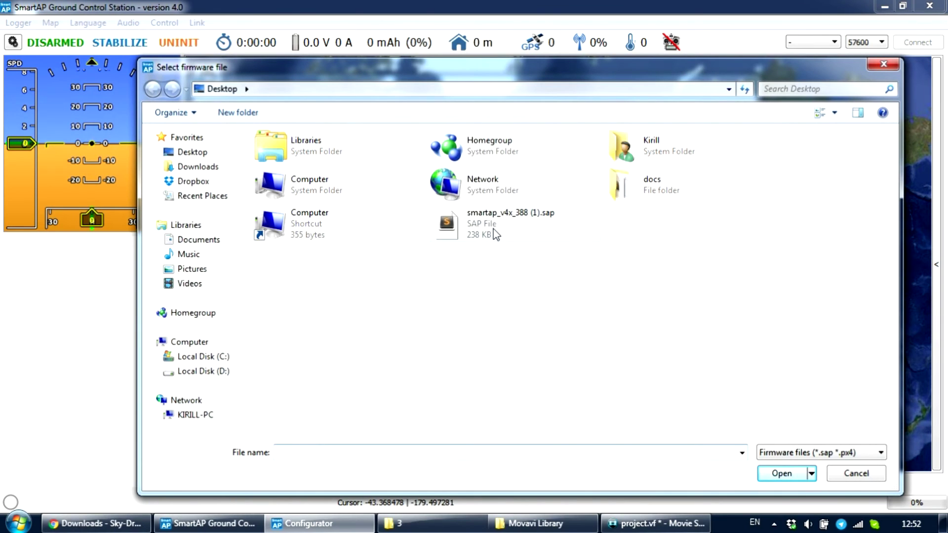
Step: Flash the flight controller with smartap_v4x_388 (1).sap from the Desktop until it reaches 100%
click(495, 235)
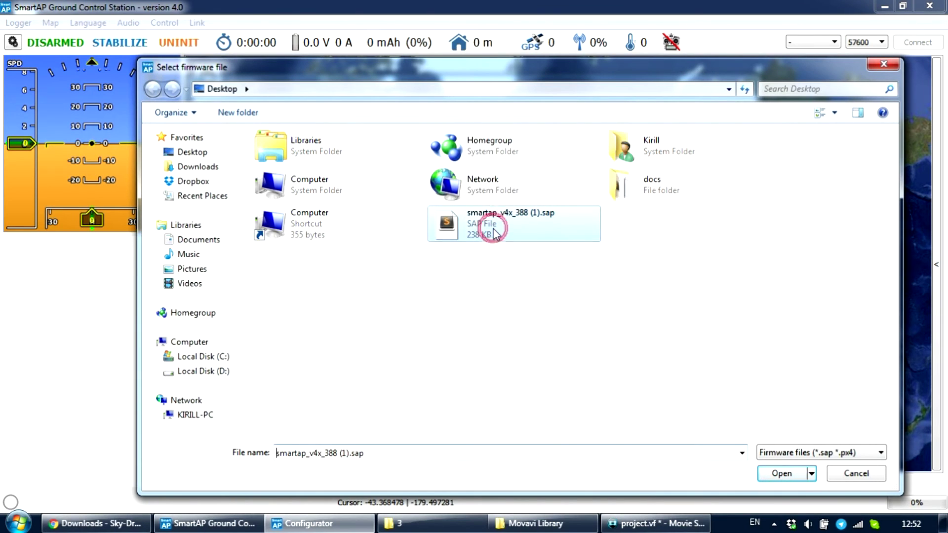
click(777, 475)
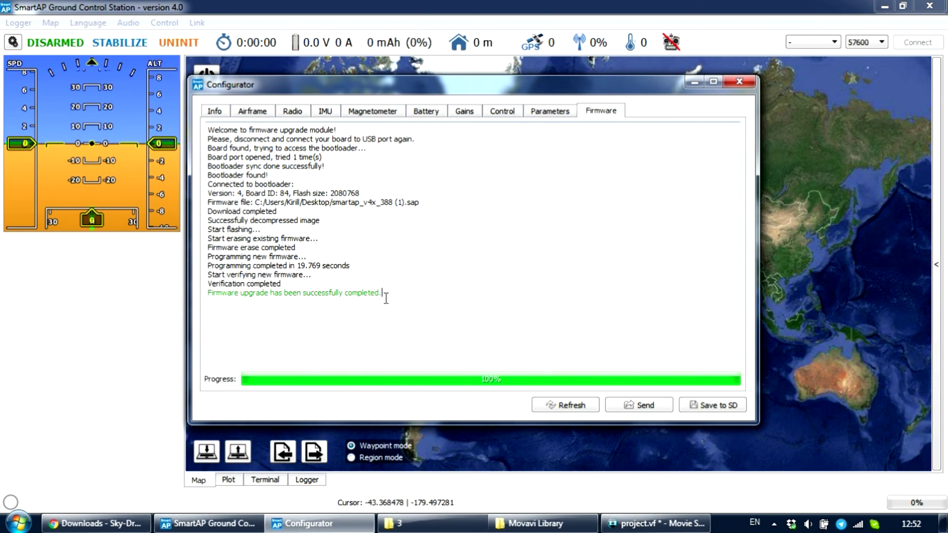
Step: Close the Configurator window to return to the main world map
click(739, 82)
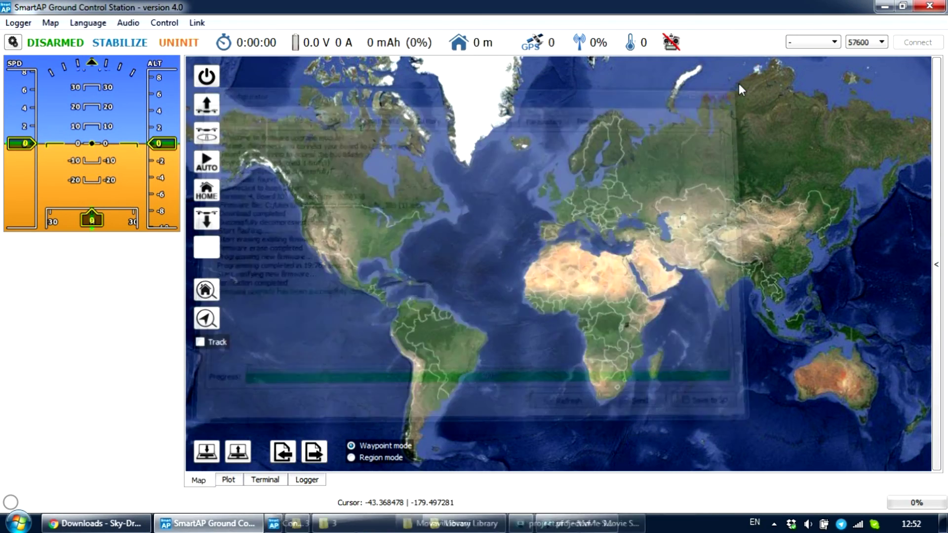